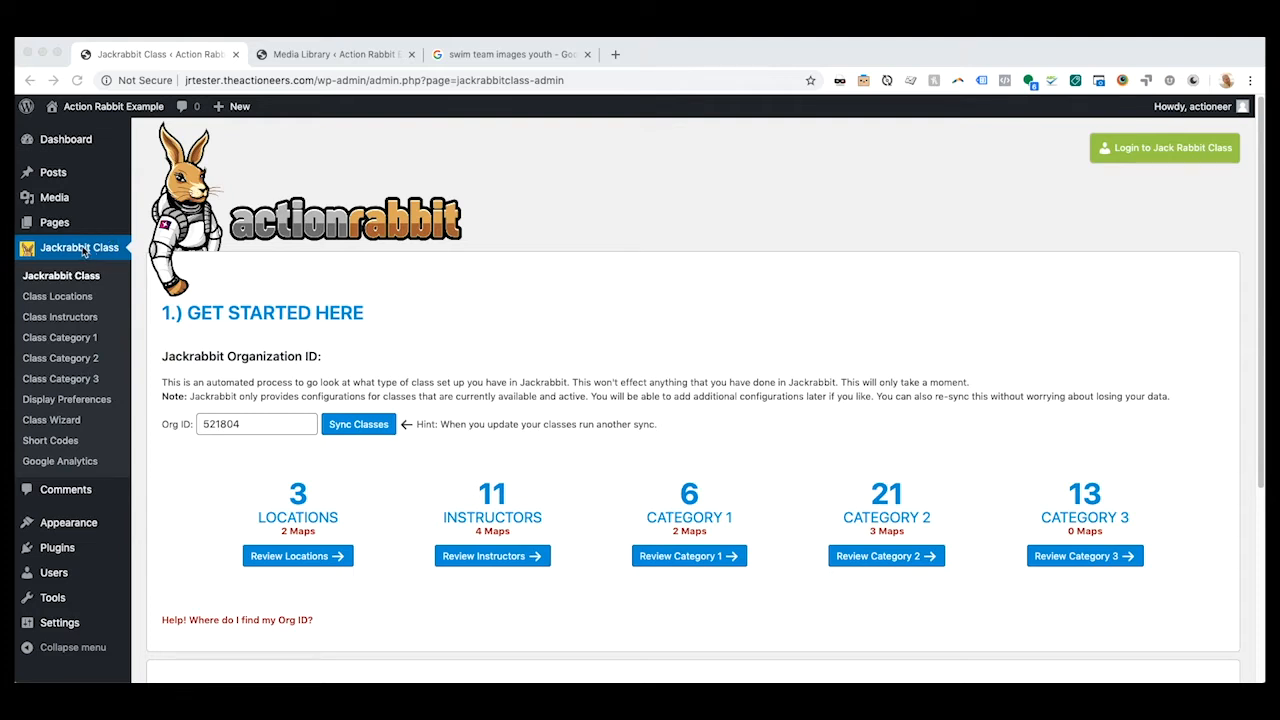
- Open the Category 1 mapping page and set the public facing name of the Jr Guard Prep category to "Junior Guard Prep"
left_click(62, 346)
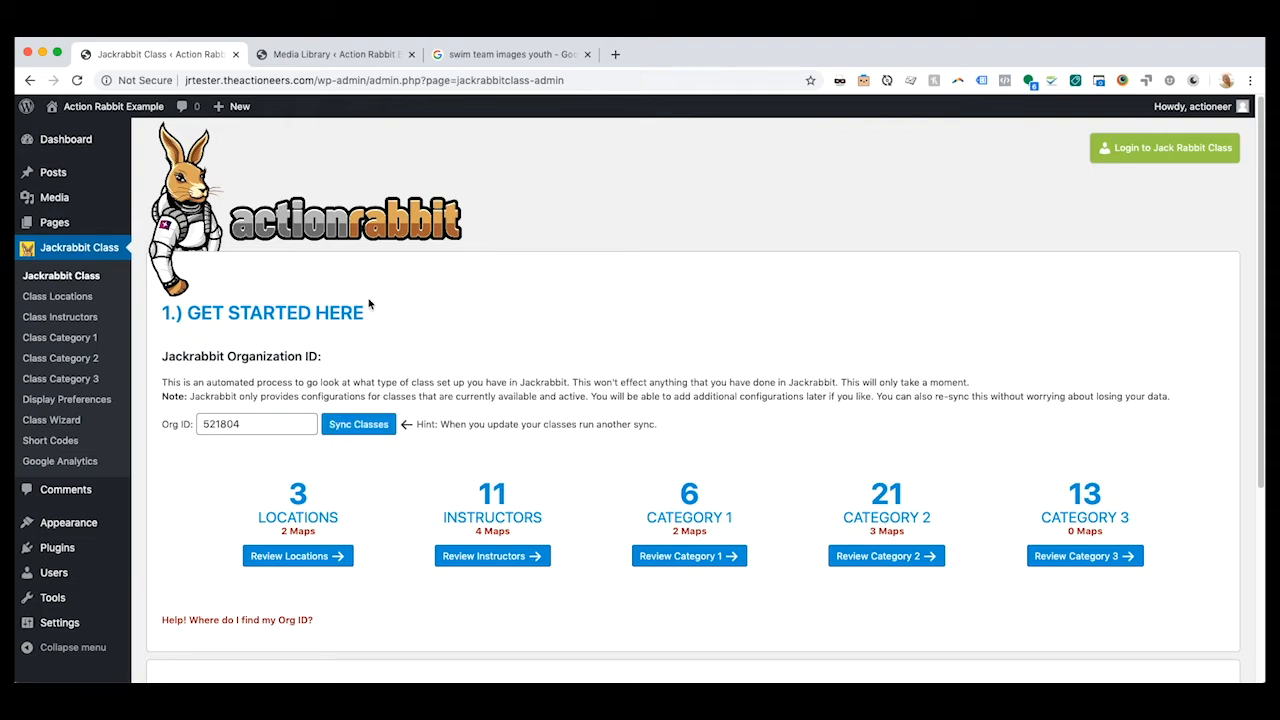
left_click(665, 563)
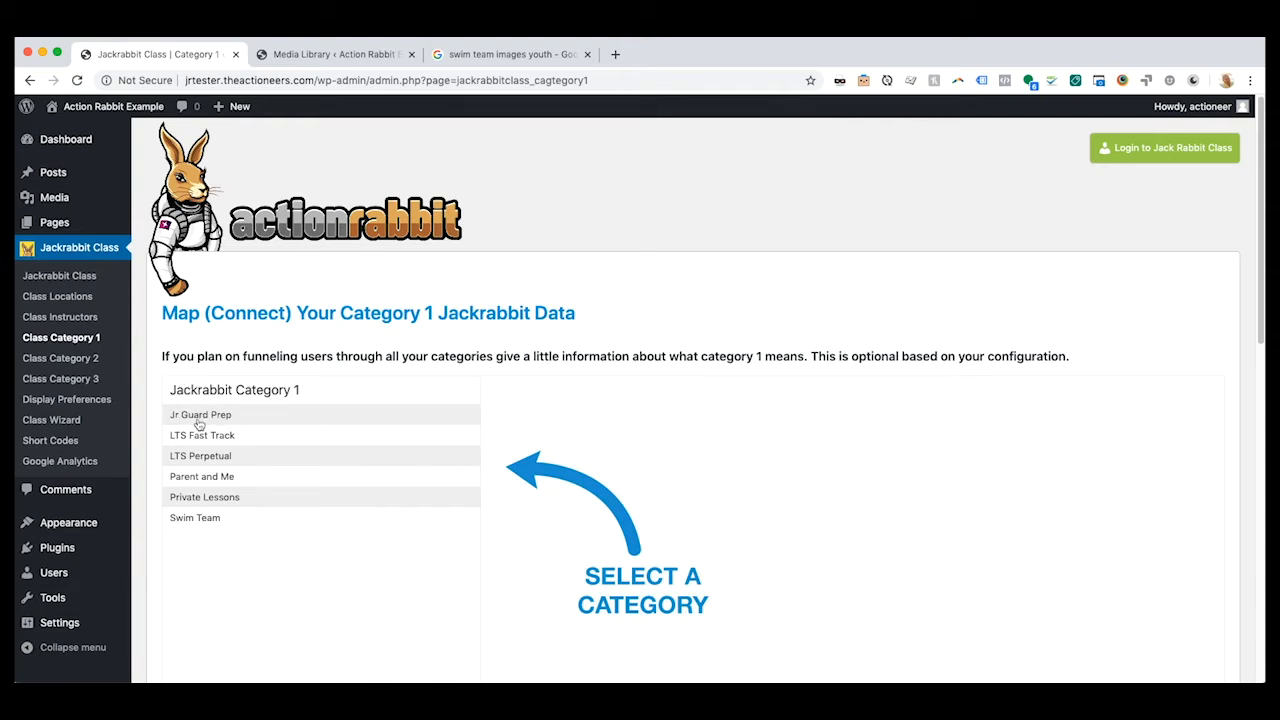
left_click(229, 420)
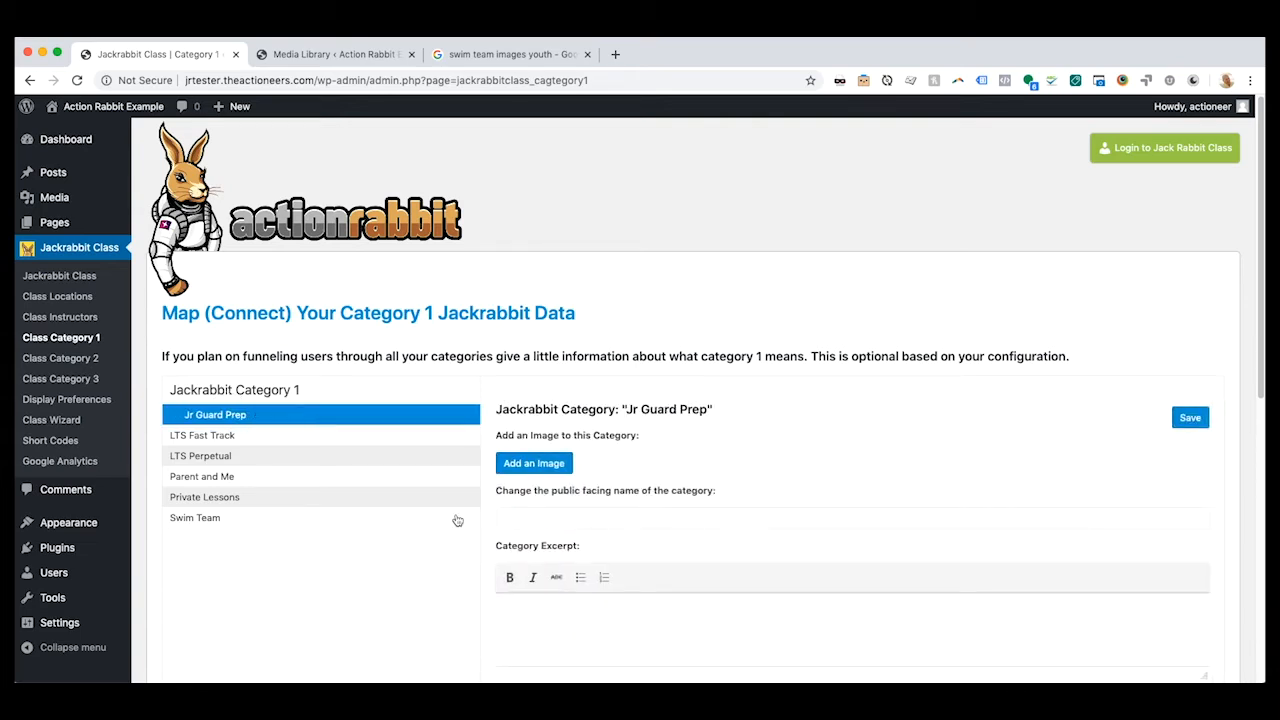
left_click(537, 523)
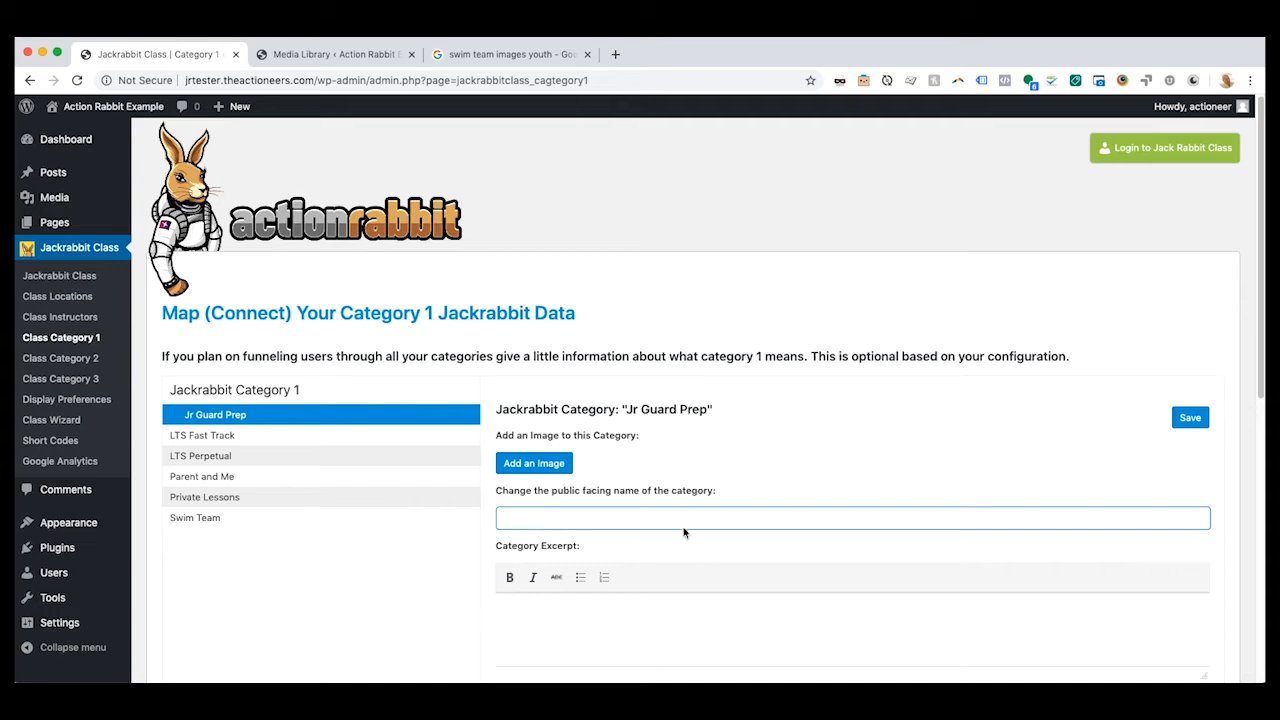
type("Junior Guard Prep")
left_click_drag(500, 519, 533, 518)
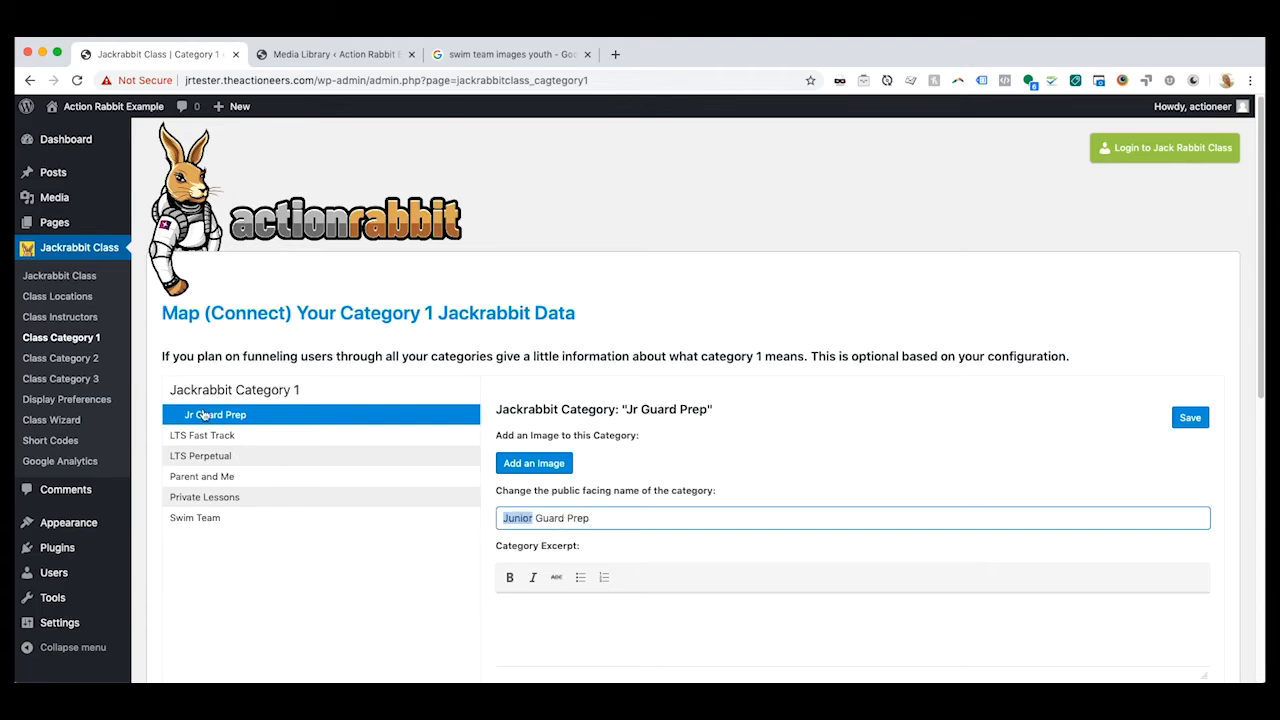
- Add jrguard.jpg from the media library as the photo of the Jr Guard Prep category
left_click(566, 466)
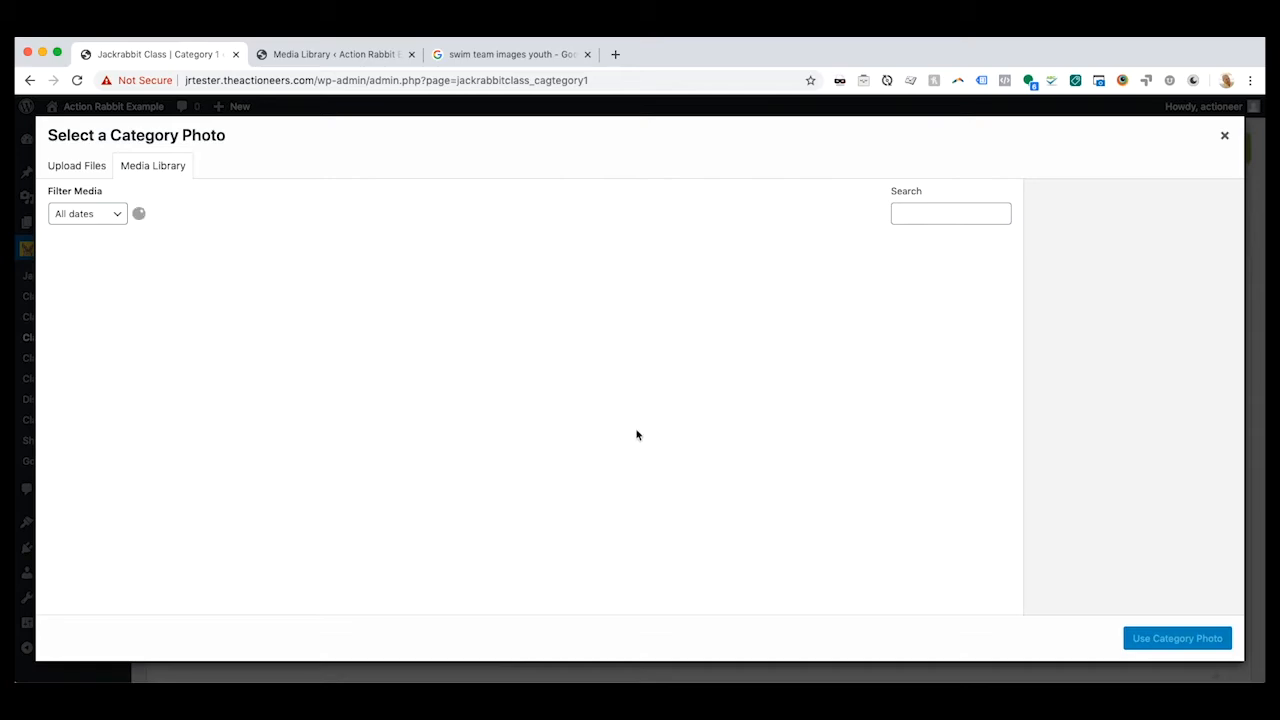
left_click(632, 316)
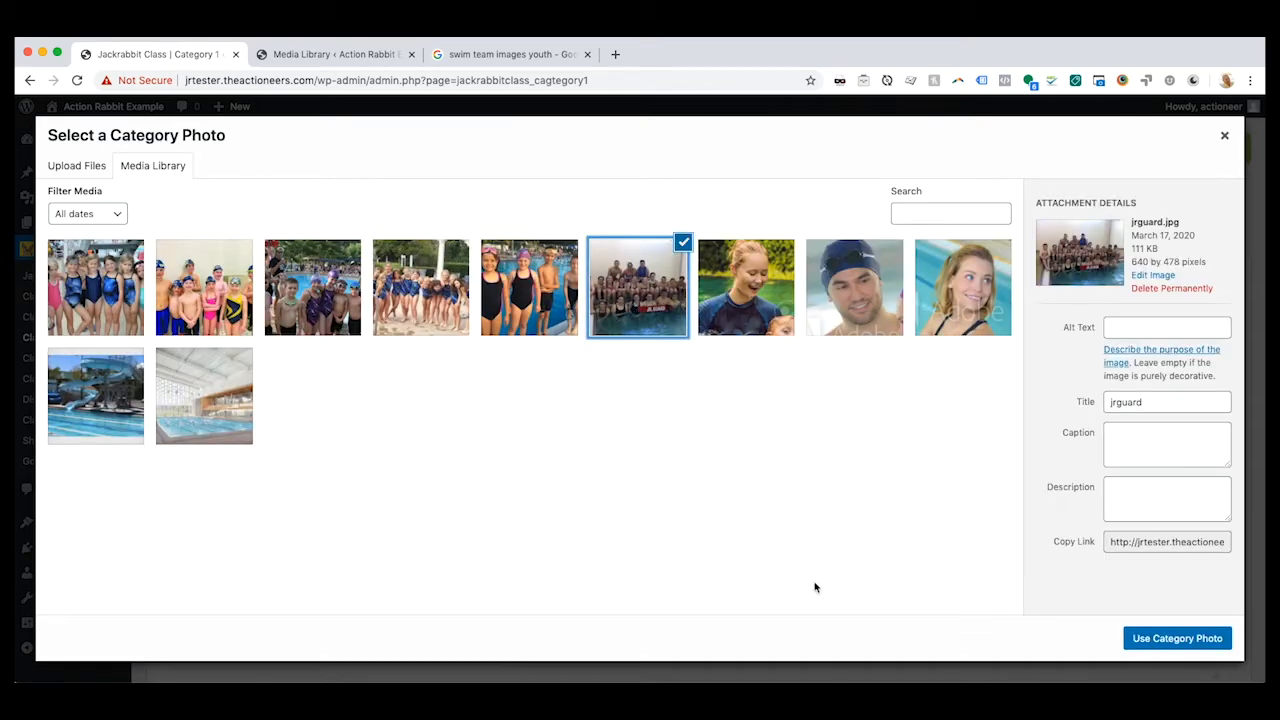
left_click(1162, 650)
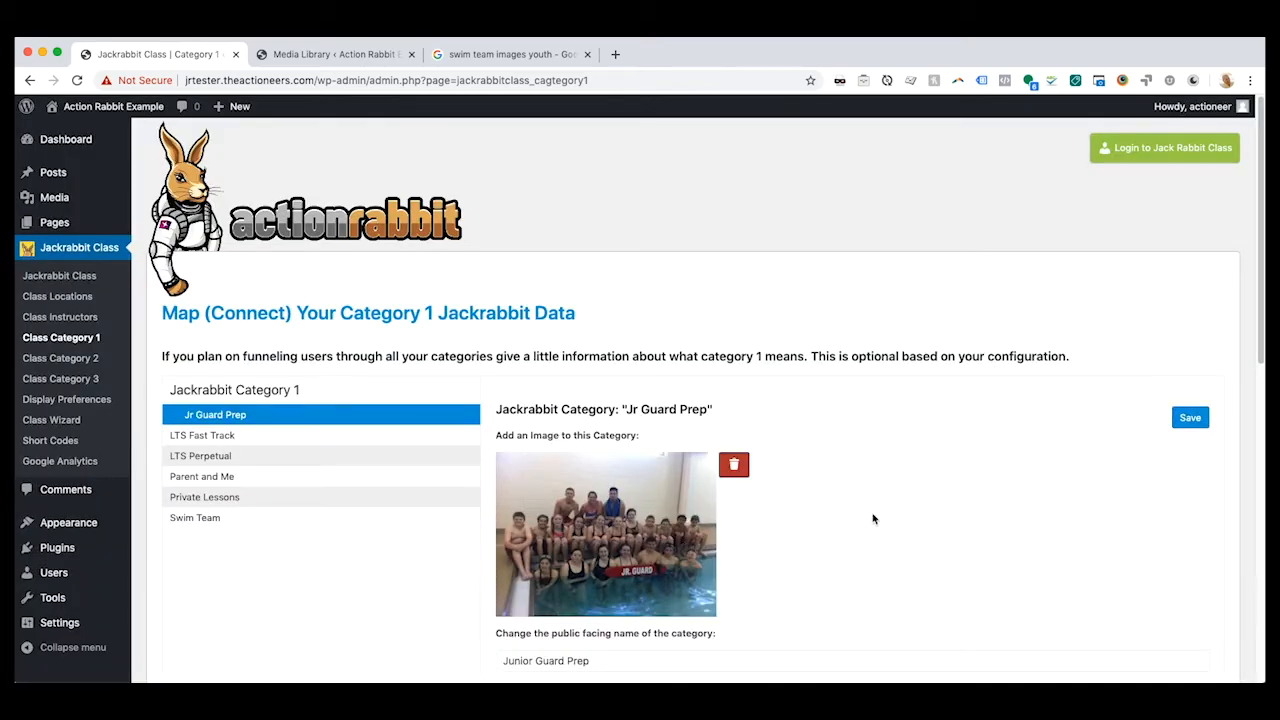
- Fill the category excerpt with "Junior Guard Preperation" and, on a new line, "Ages: 6 - 10"
scroll(871, 517, "down", 5)
left_click(557, 367)
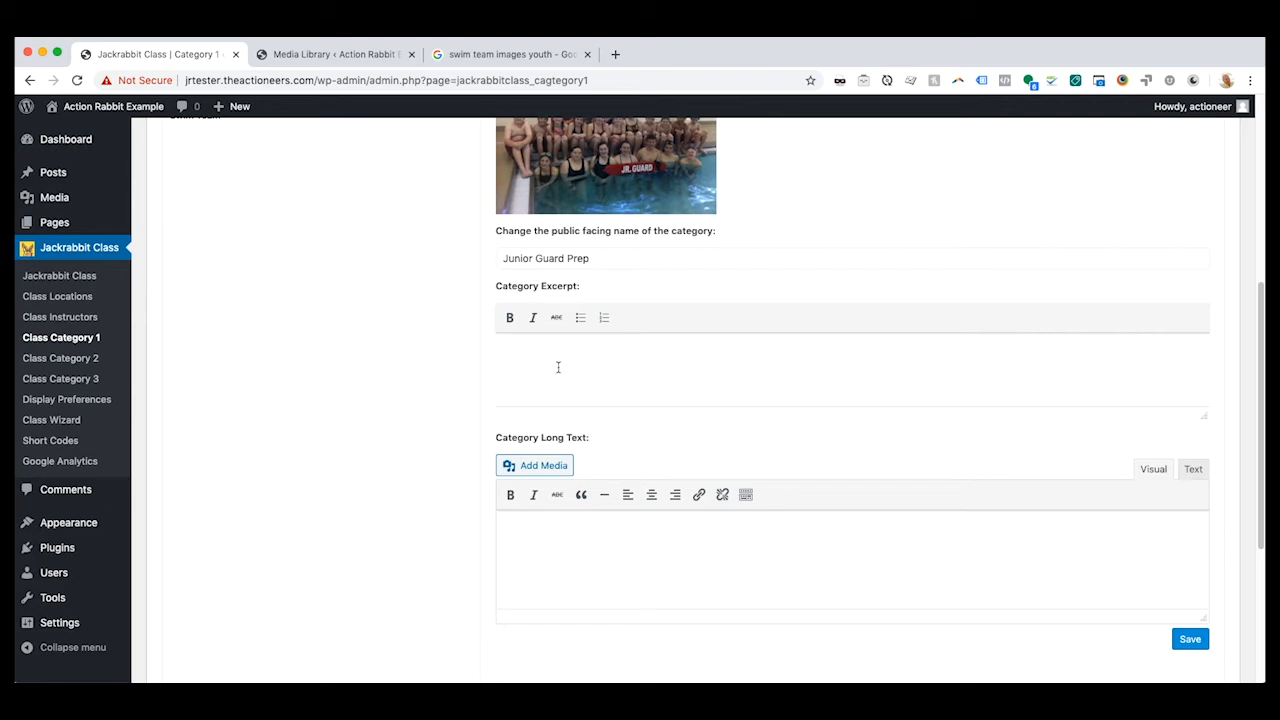
type("Junior Guard Preperation")
key("Return")
type("Ages: 6 - 10")
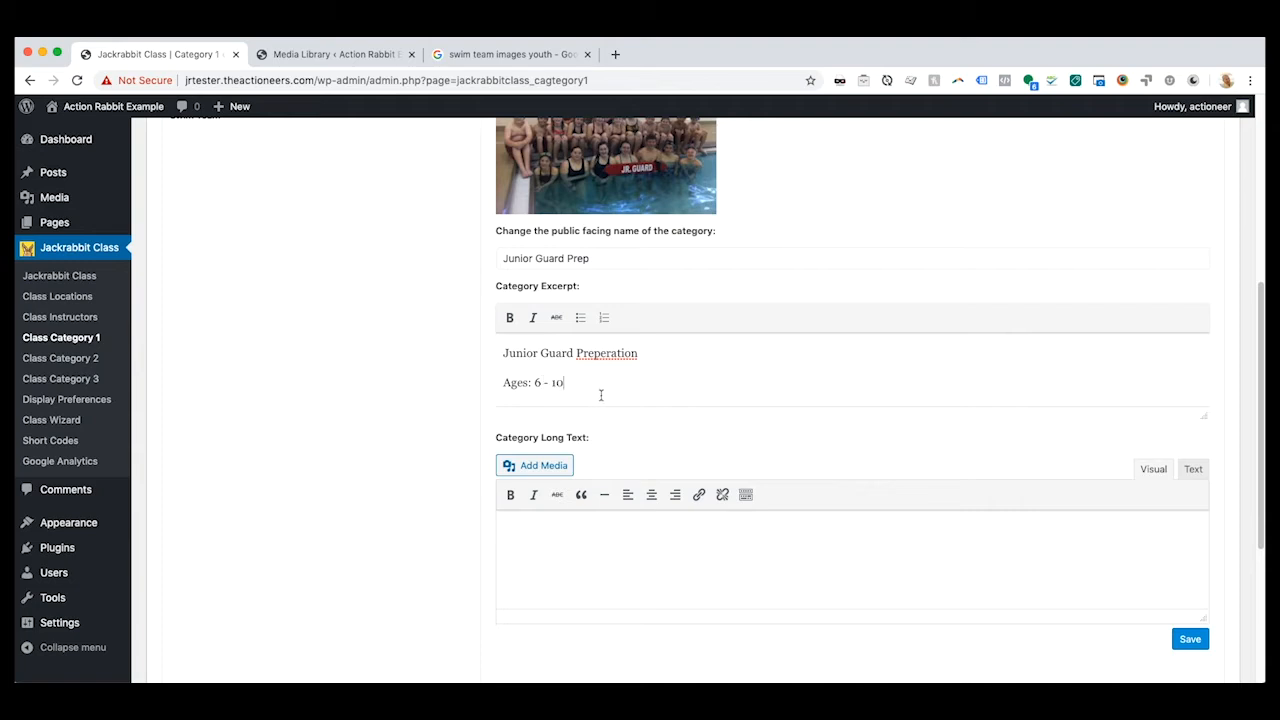
- Paste the copied Lorem ipsum paragraph into the Jr Guard Prep category's long text and save the category
key("super+Tab")
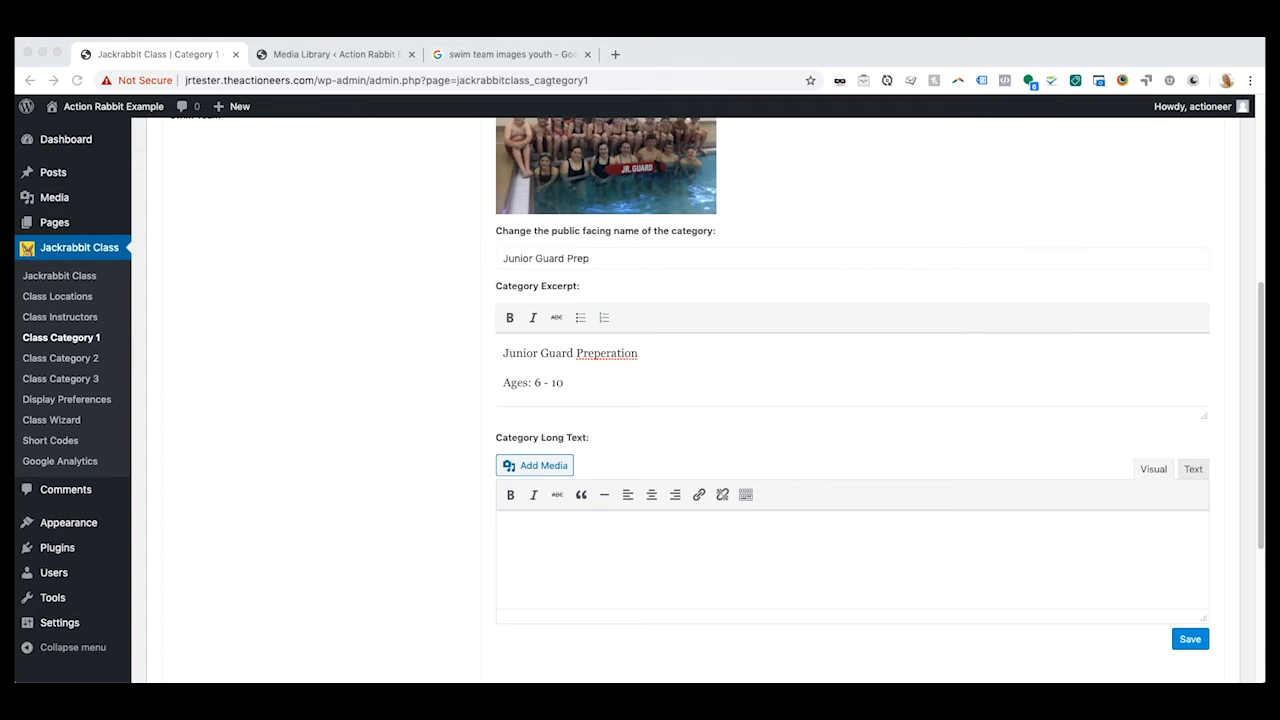
left_click(523, 540)
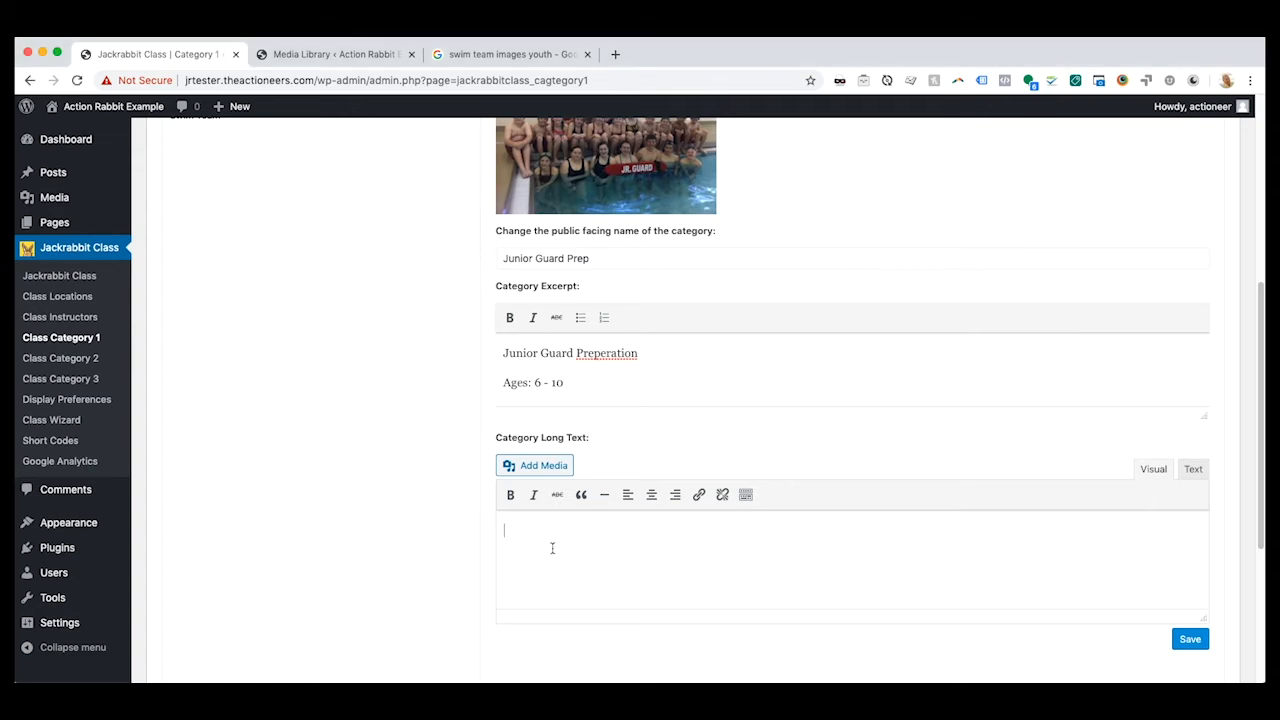
key("super+v")
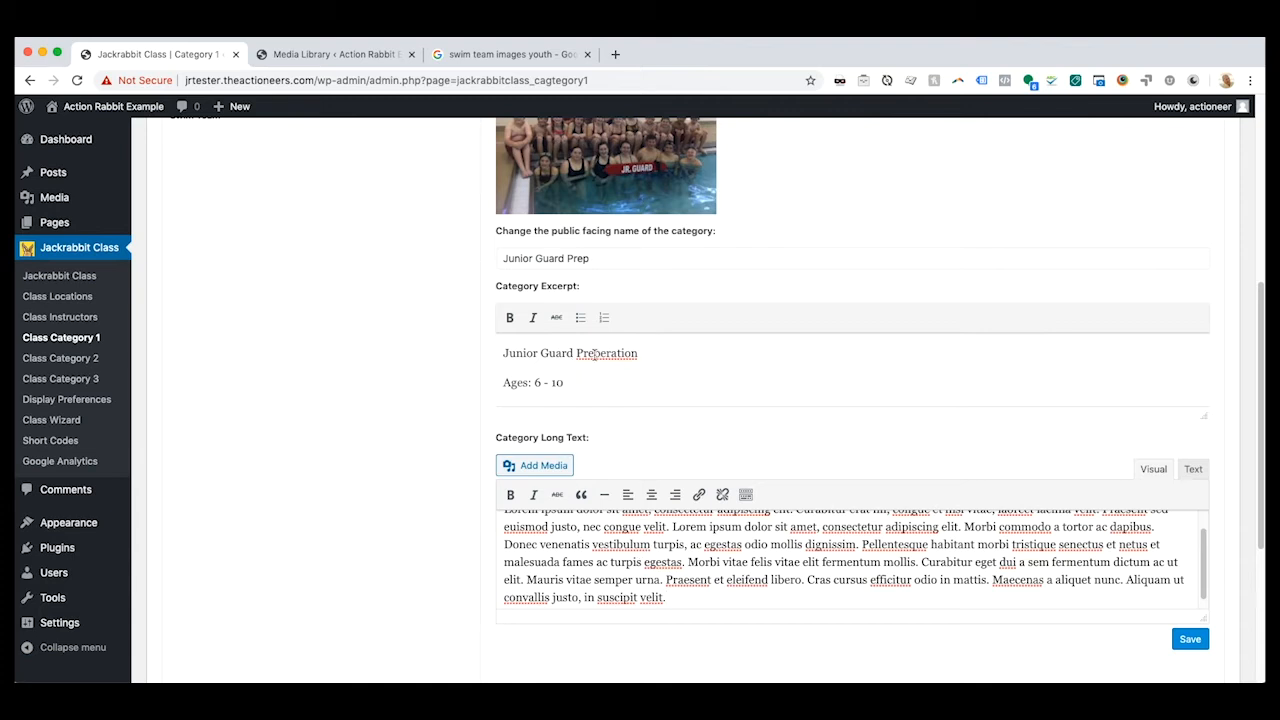
left_click(606, 353)
scroll(1030, 546, "up", 1)
left_click(1192, 640)
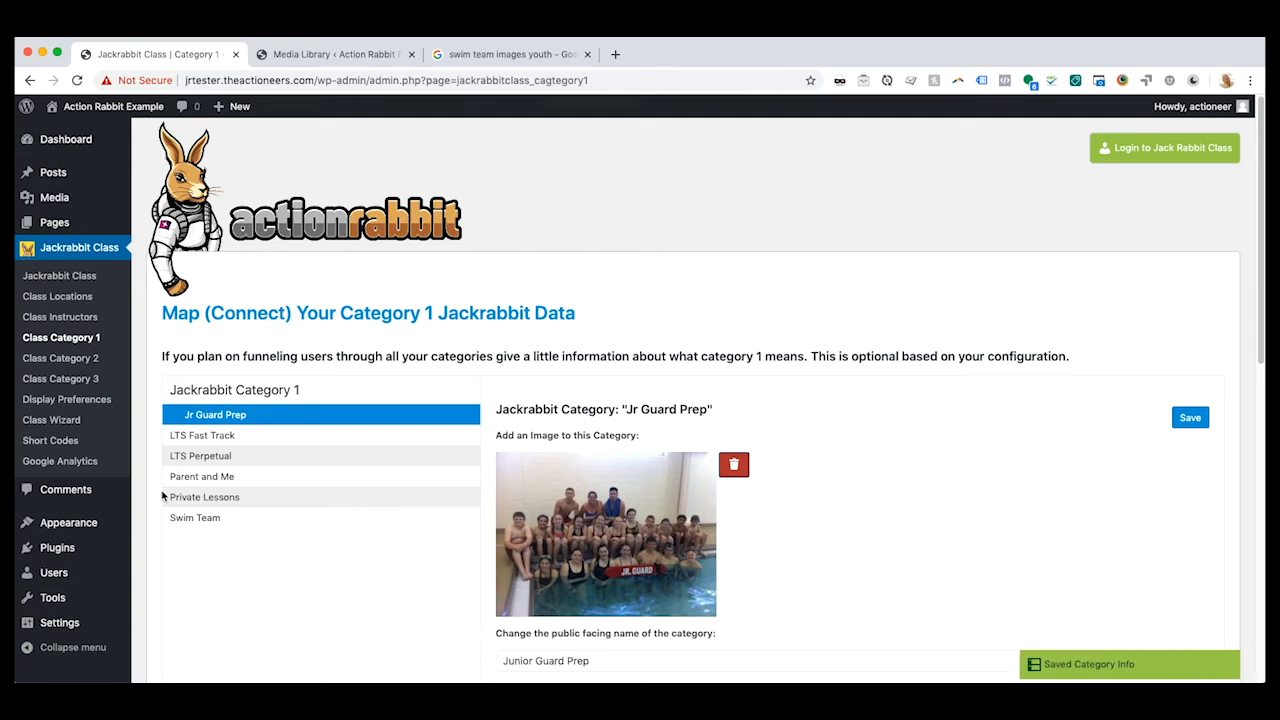
- Give the Swim Team category the library photo of four young swimmers at the pool and the excerpt "3 levels" / "Ages: 6 - 12"
left_click(244, 523)
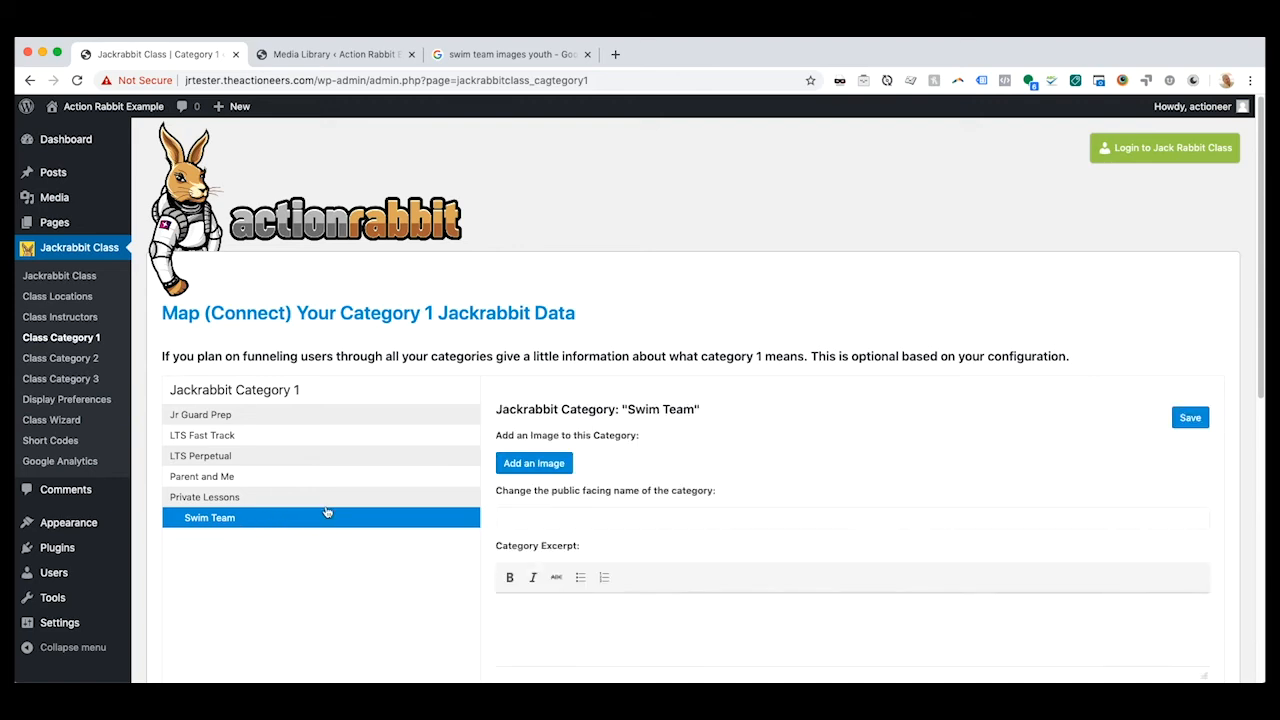
left_click(534, 465)
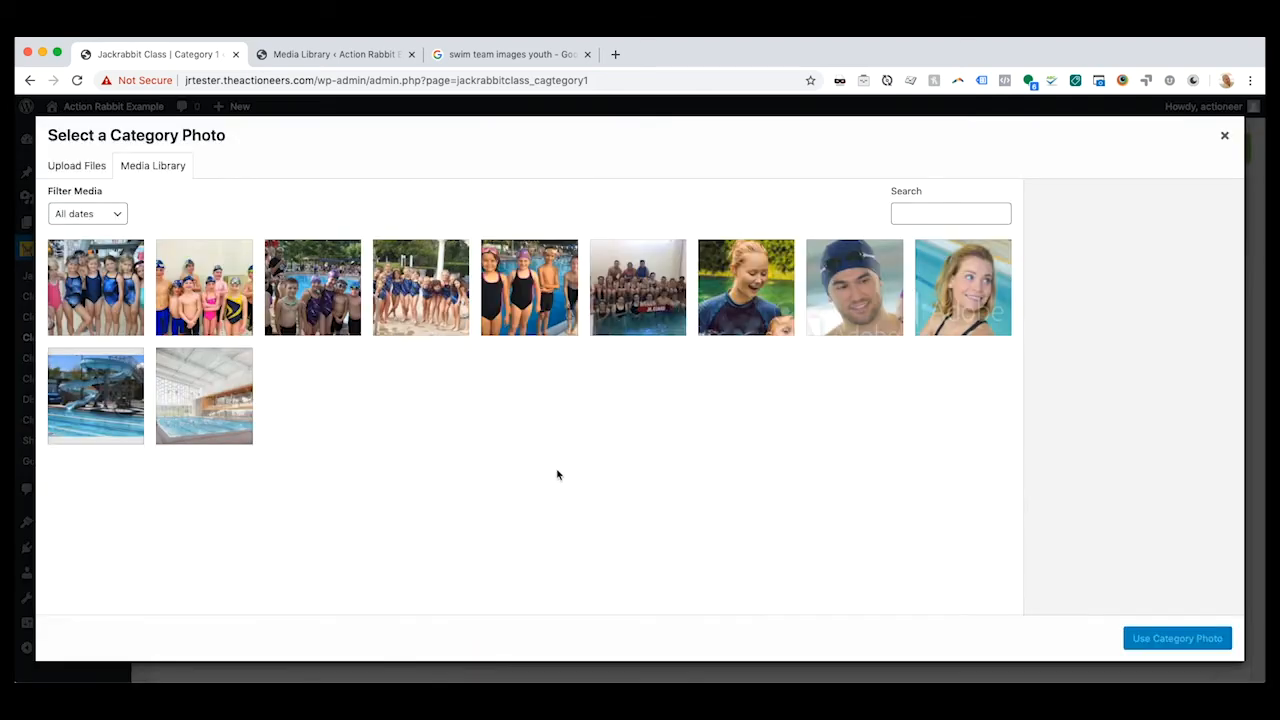
left_click(507, 322)
left_click(1162, 645)
scroll(795, 497, "down", 5)
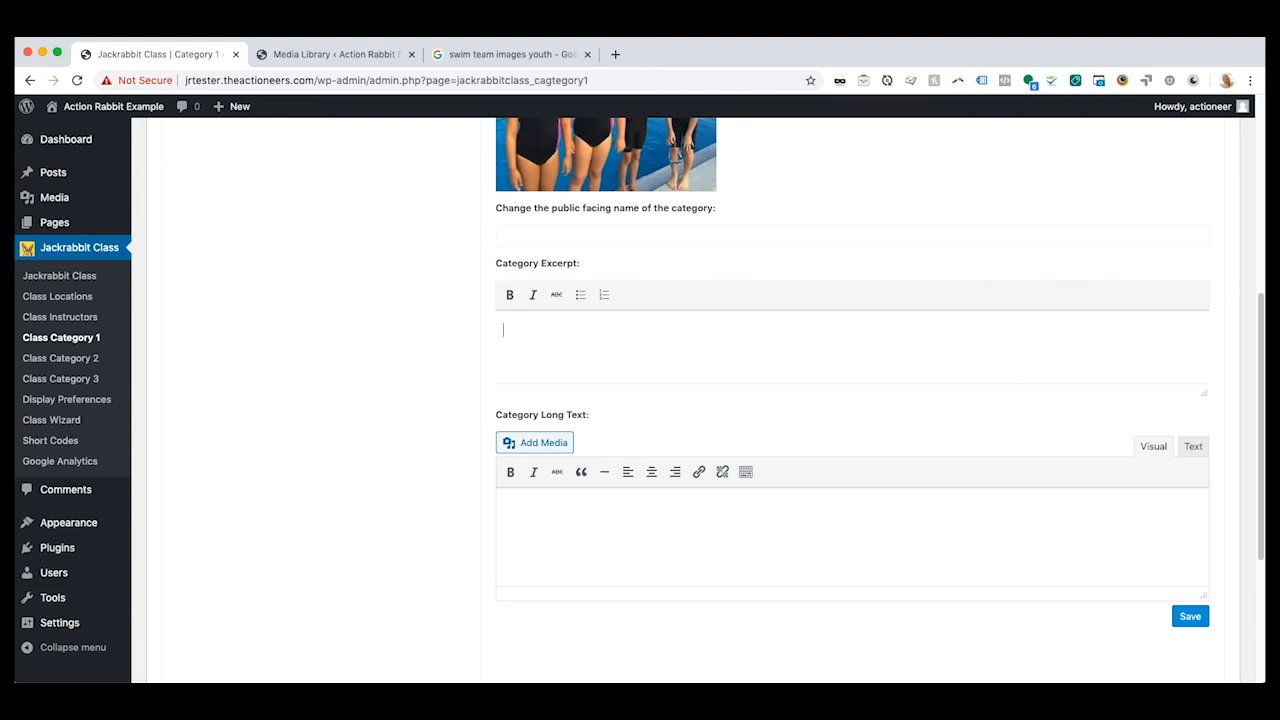
type("evels")
- Paste the copied Lorem ipsum paragraph into the Swim Team category's long text and save the category
key("super+Tab")
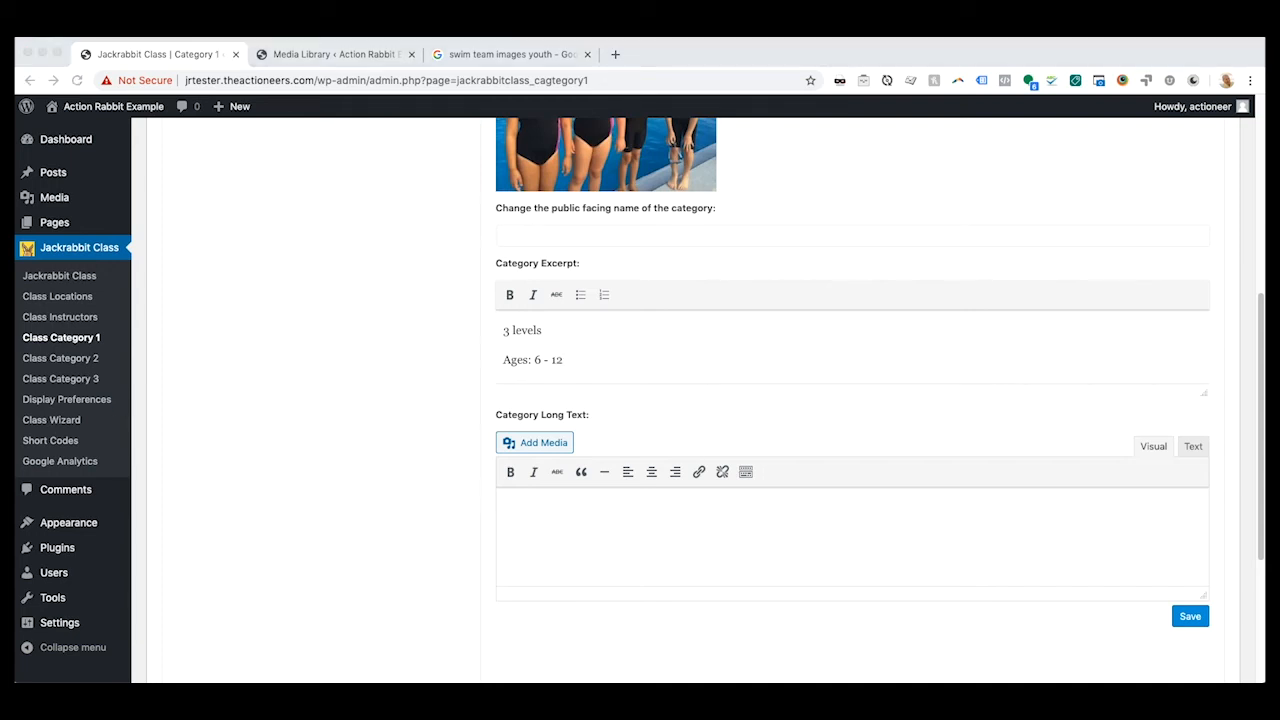
left_click(565, 516)
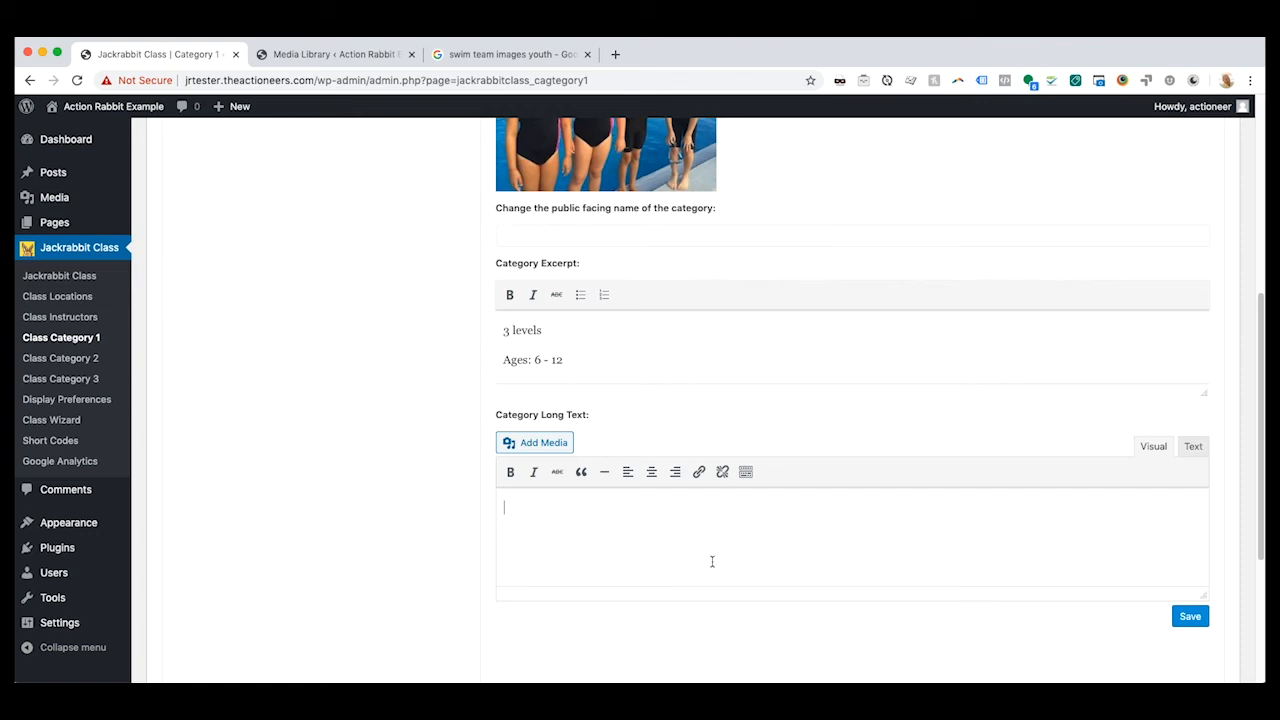
key("super+v")
scroll(760, 556, "up", 1)
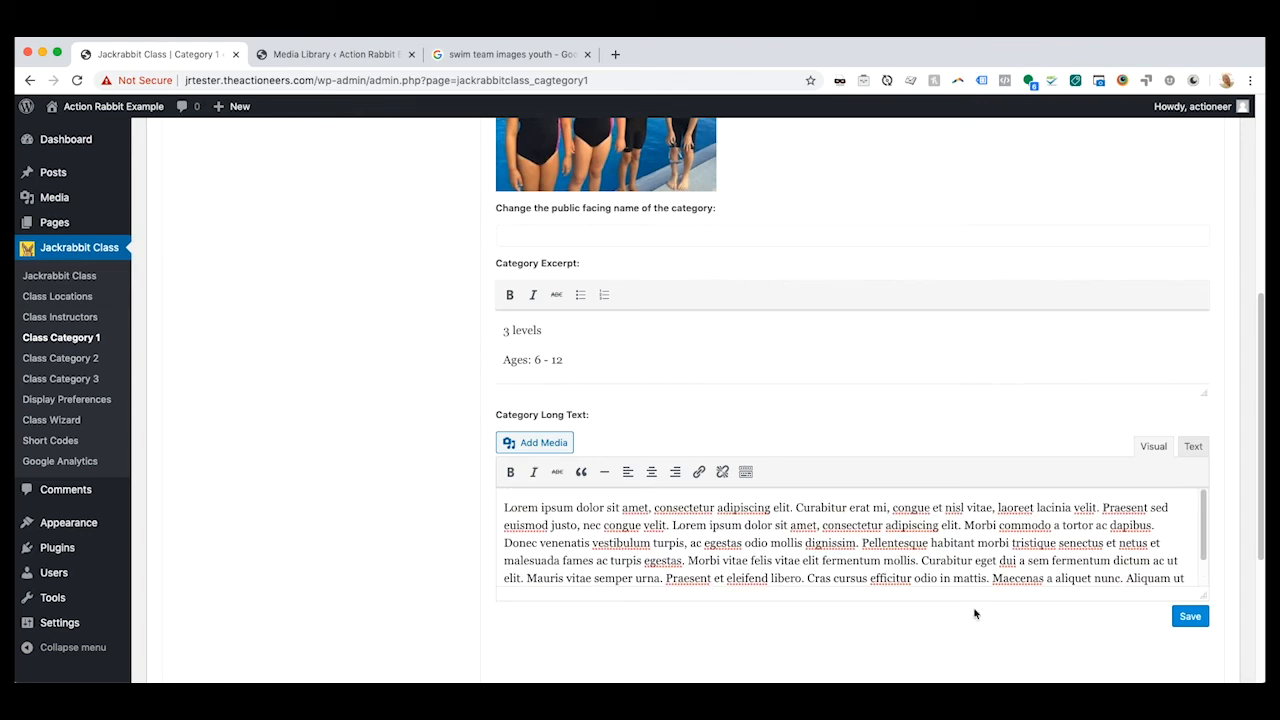
scroll(1058, 614, "up", 1)
scroll(1070, 612, "up", 5)
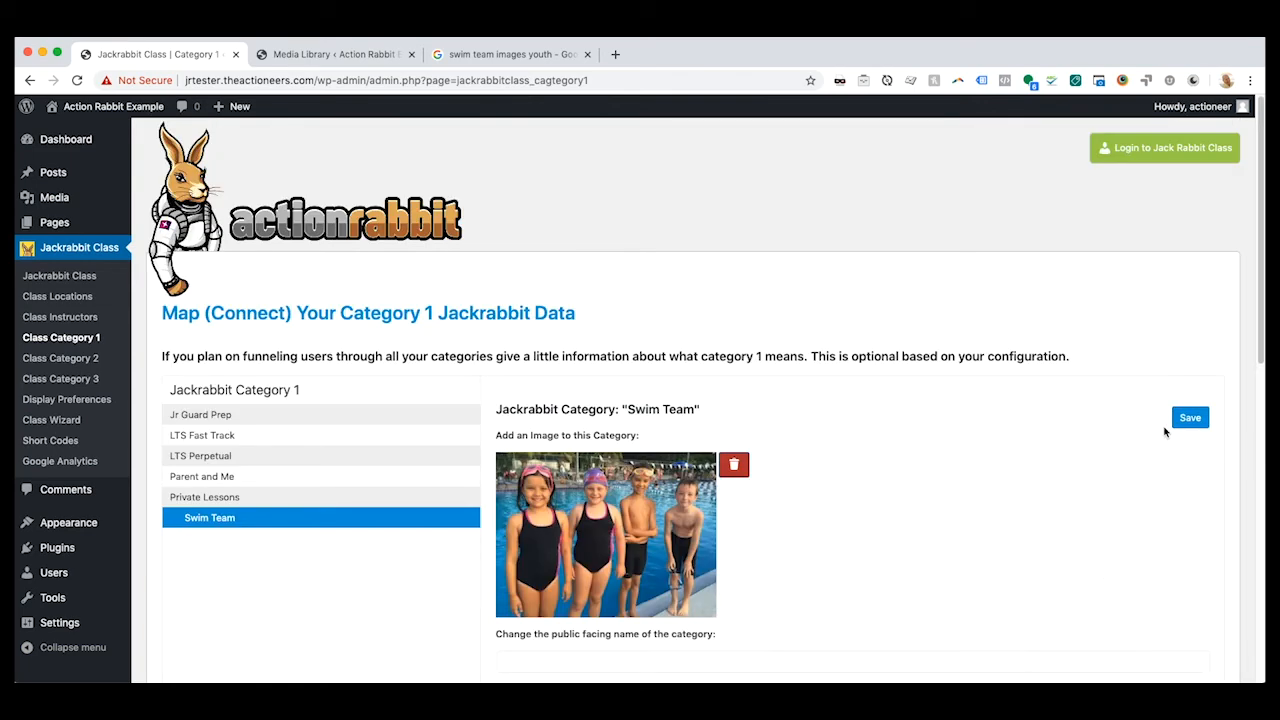
left_click(1192, 420)
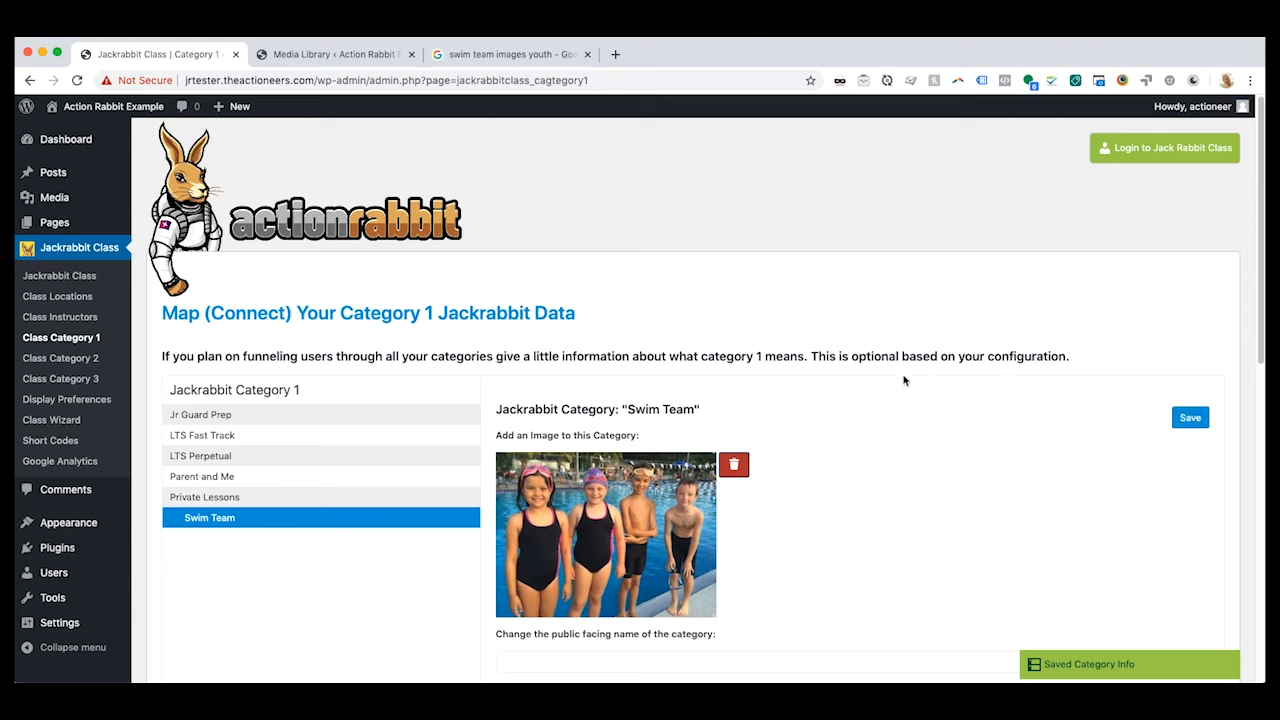
- Expand the help on finding category names in the Manually Add a Category 1 section and examine its instructions
scroll(808, 401, "down", 4)
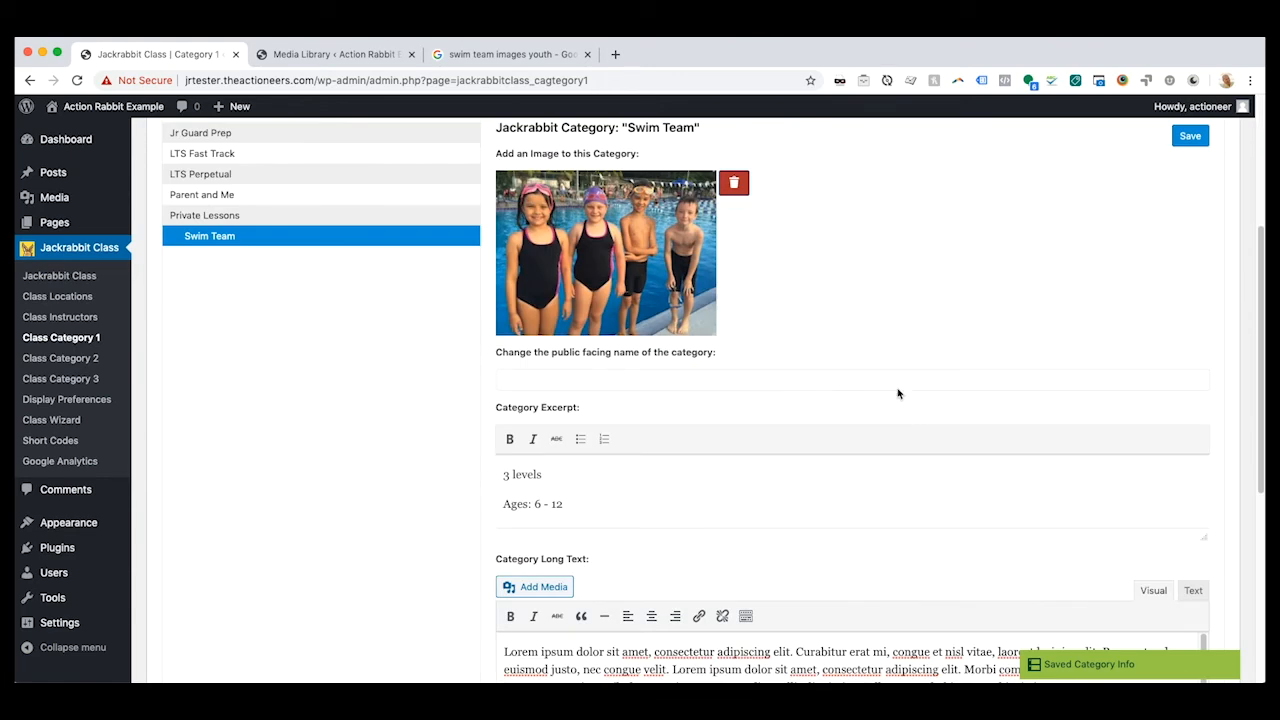
scroll(288, 425, "down", 5)
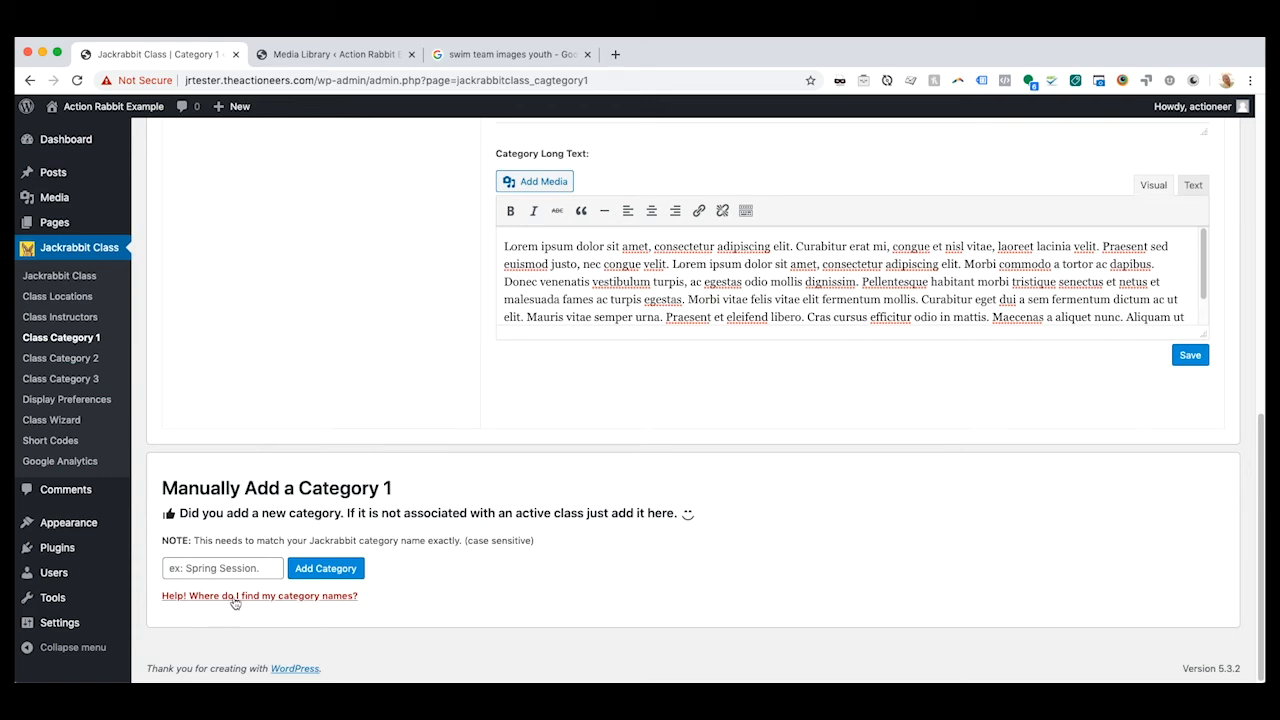
left_click(266, 596)
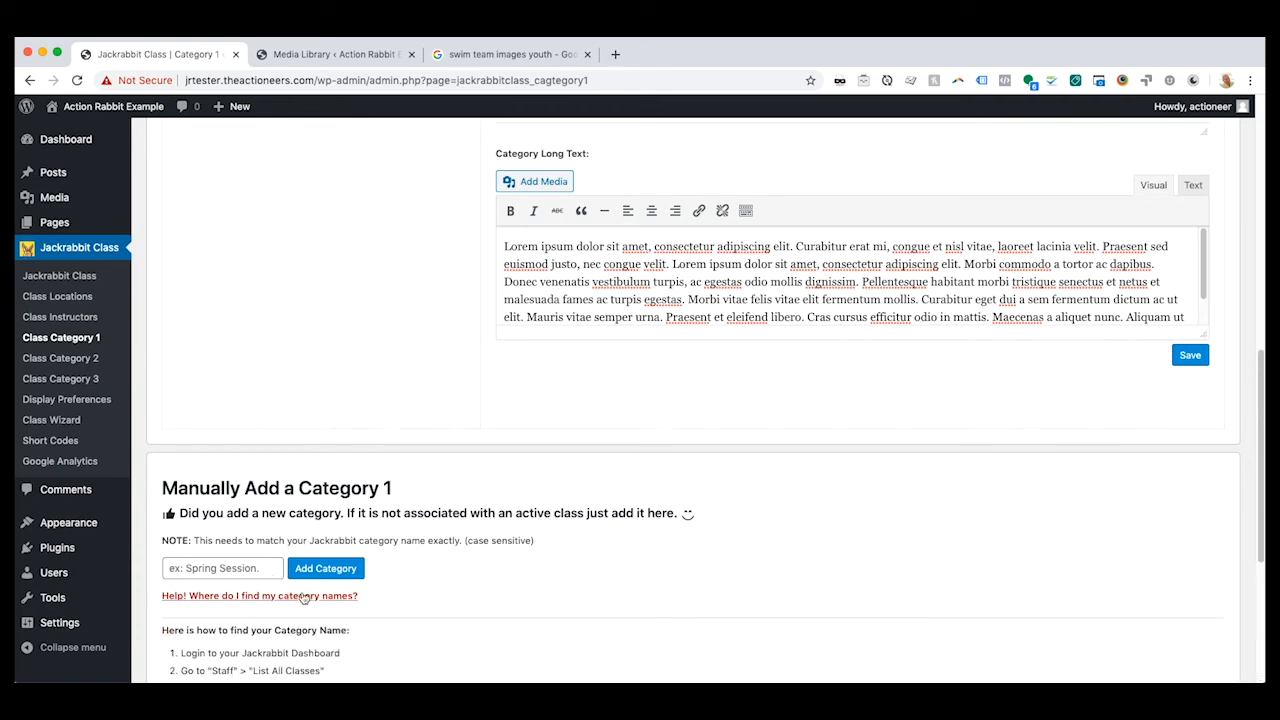
scroll(546, 577, "down", 2)
scroll(544, 574, "down", 5)
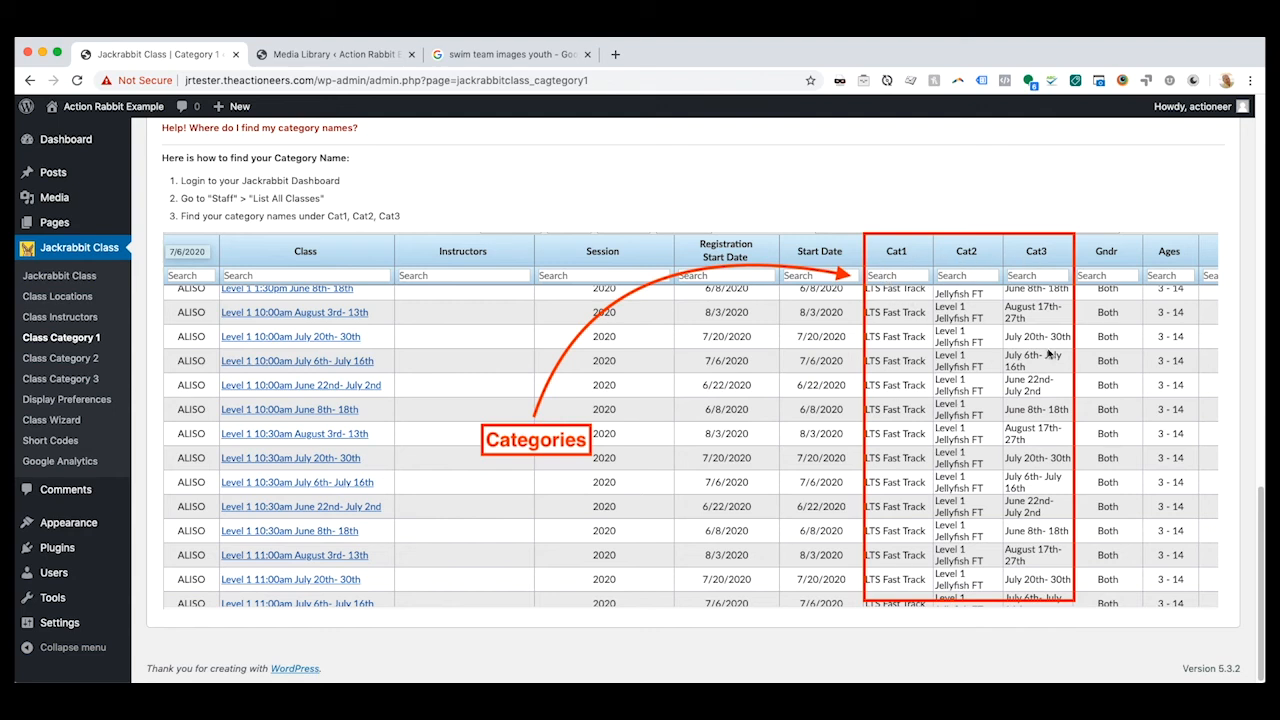
- Return to the Swim Team category's details and save its information again
scroll(906, 437, "up", 5)
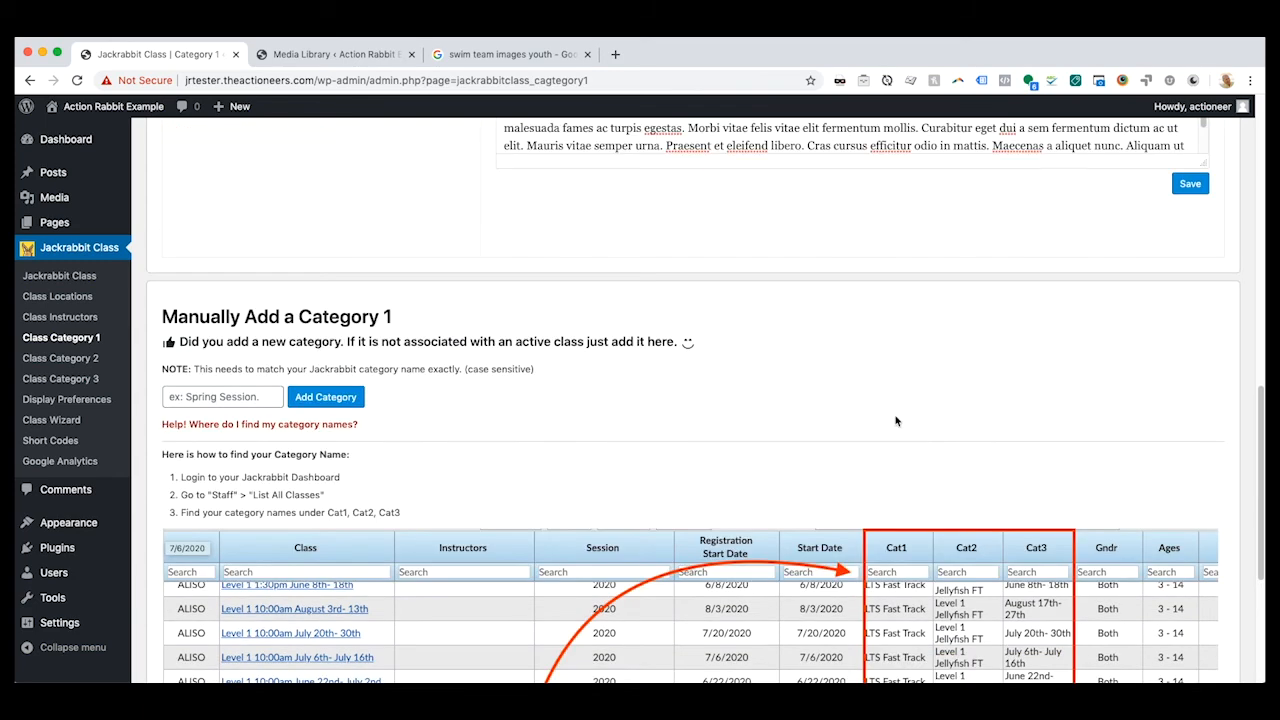
scroll(780, 470, "up", 10)
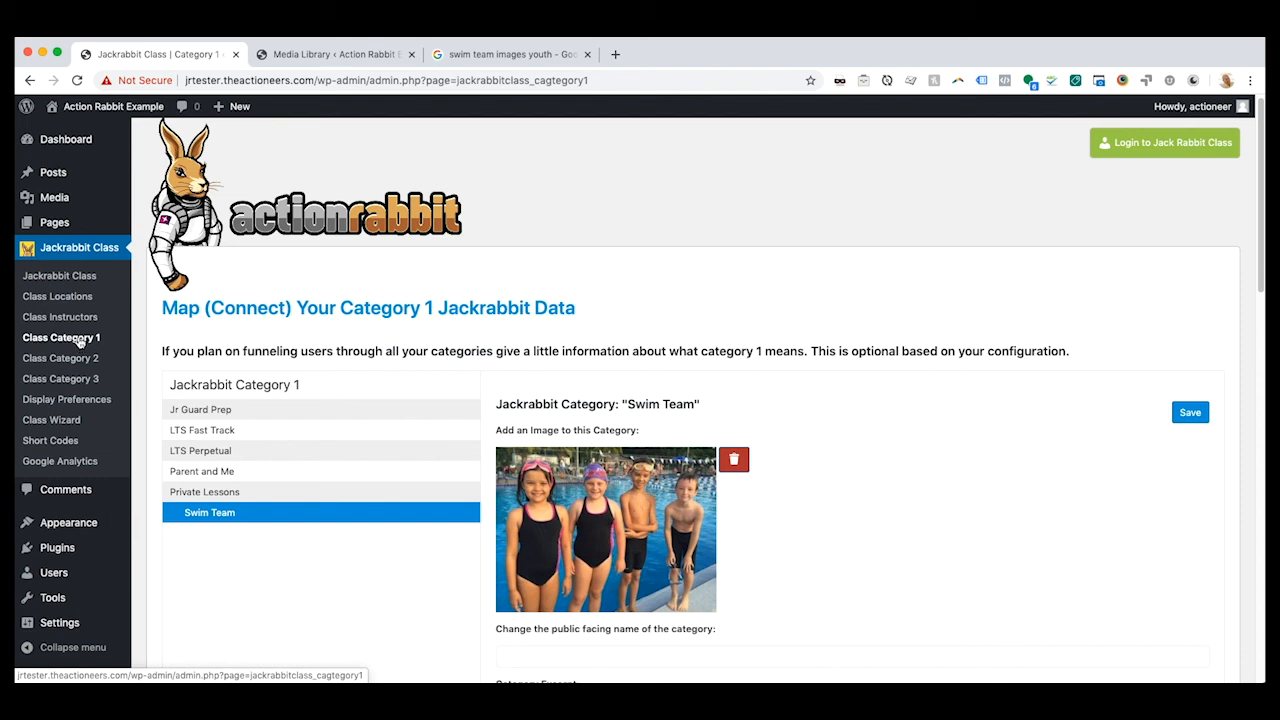
left_click(1194, 414)
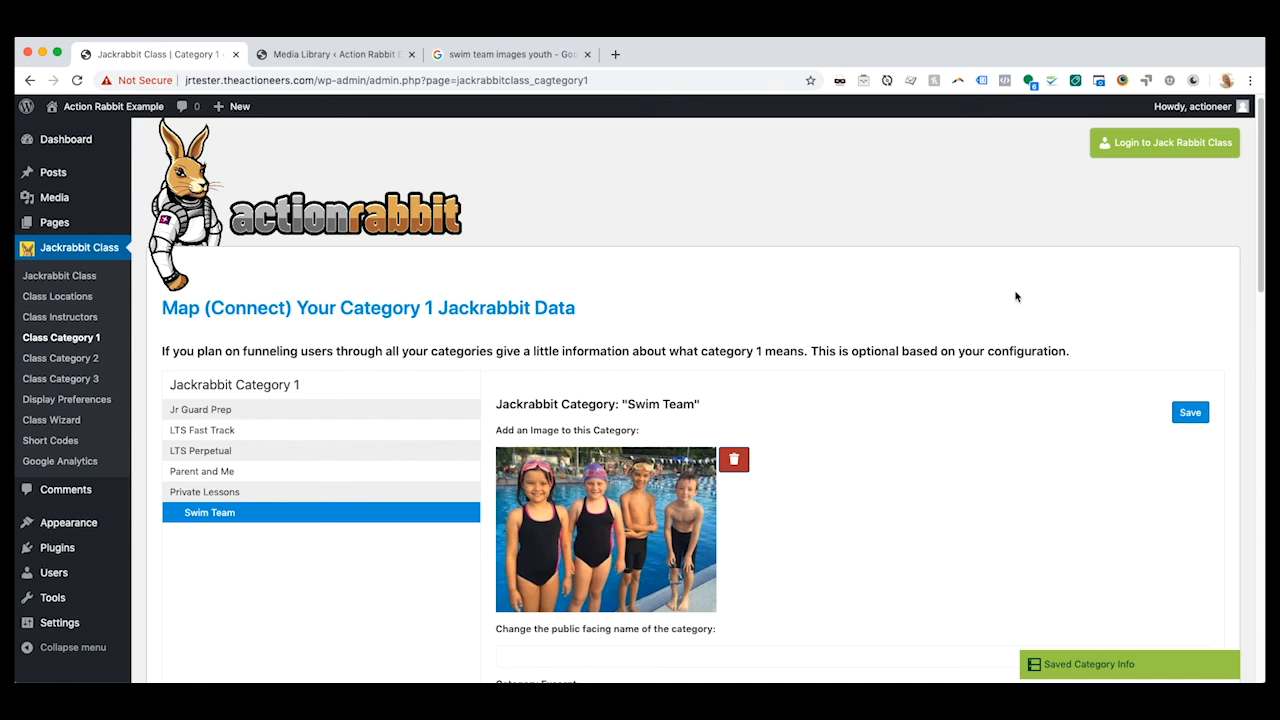